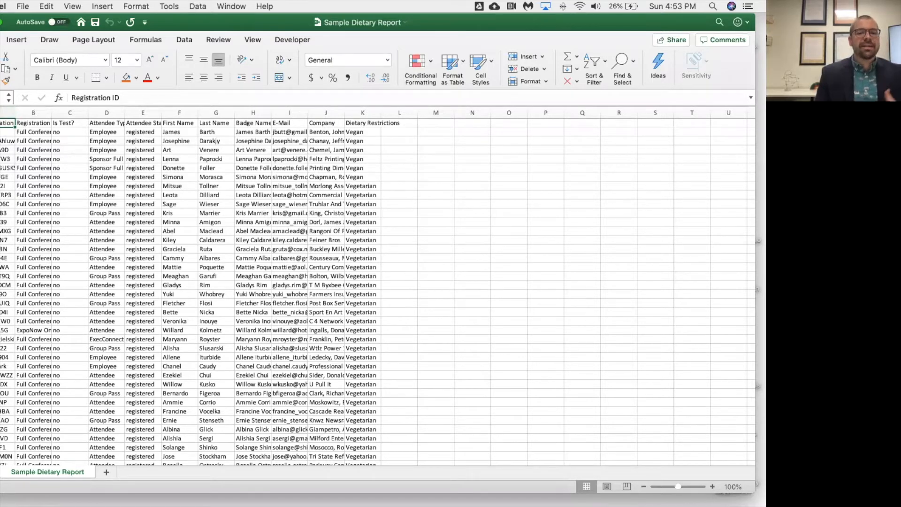
AutoFit all Sample Dietary Report columns to their contents and widen column A to 15.00
key(super+a)
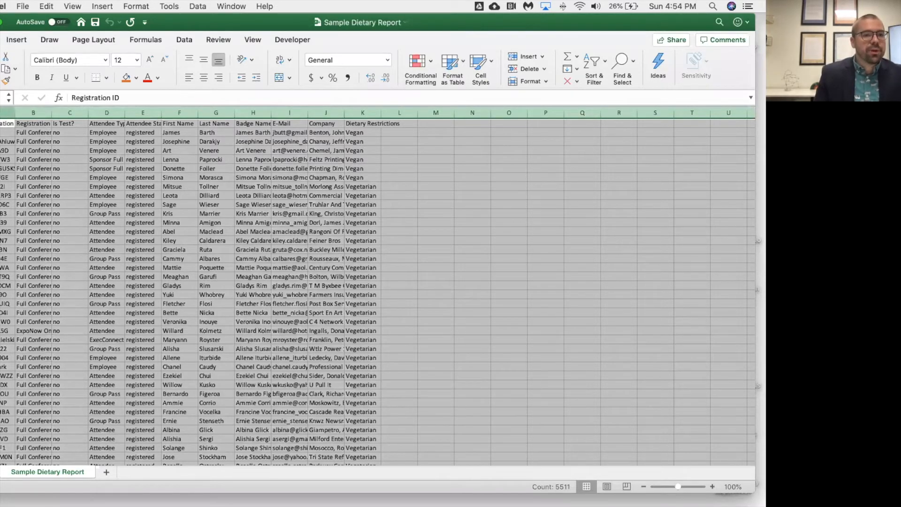
double_click(14, 112)
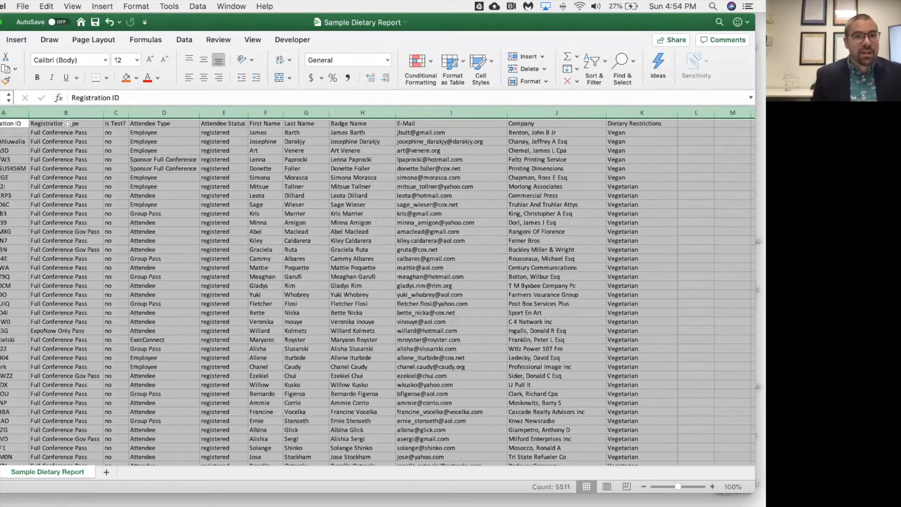
click(156, 168)
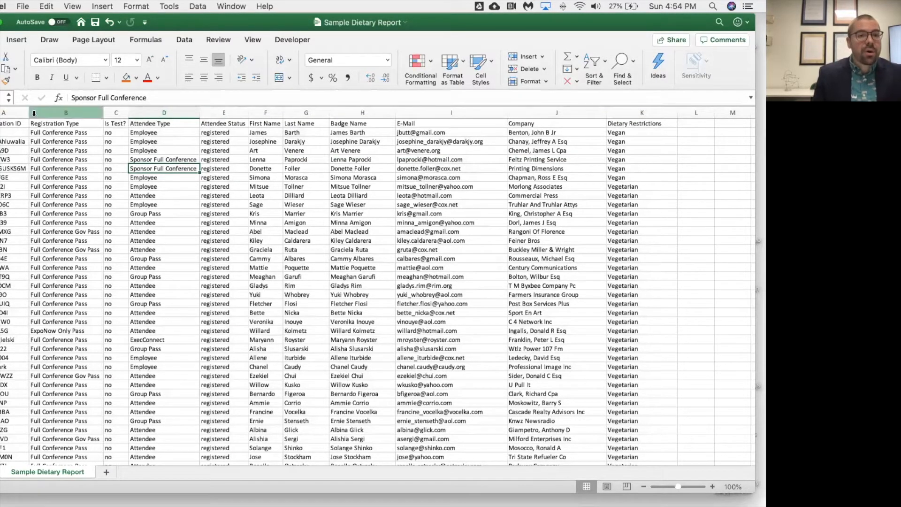
drag(29, 113, 33, 113)
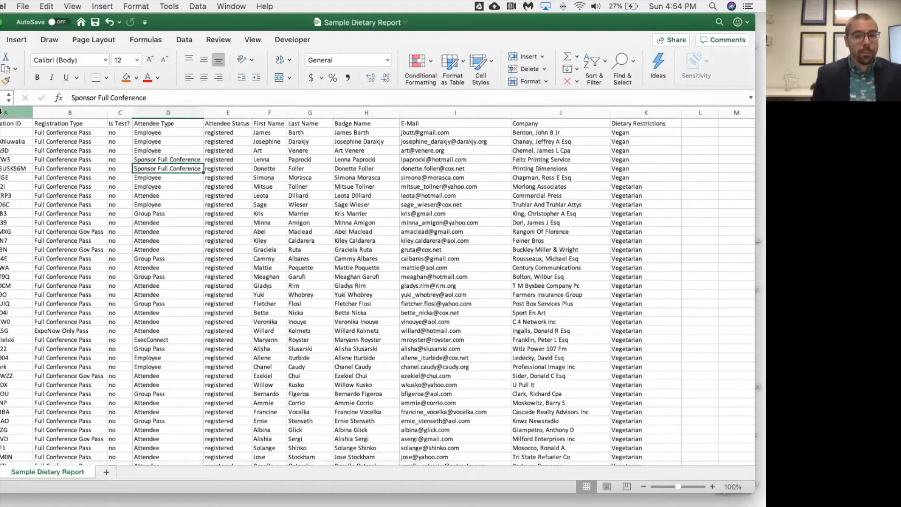
click(2, 112)
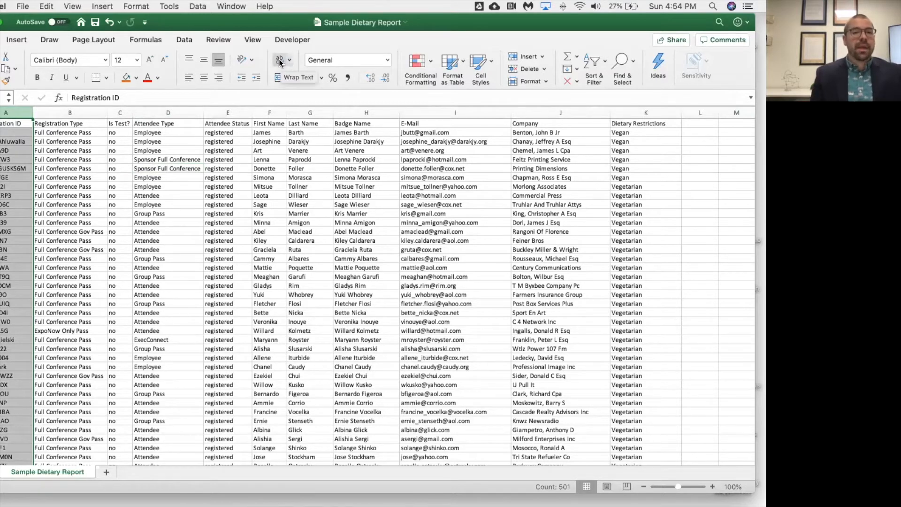
Narrow Attendee Type column D, with Wrap Text left off so its entries stay single-line
click(219, 132)
drag(201, 113, 181, 113)
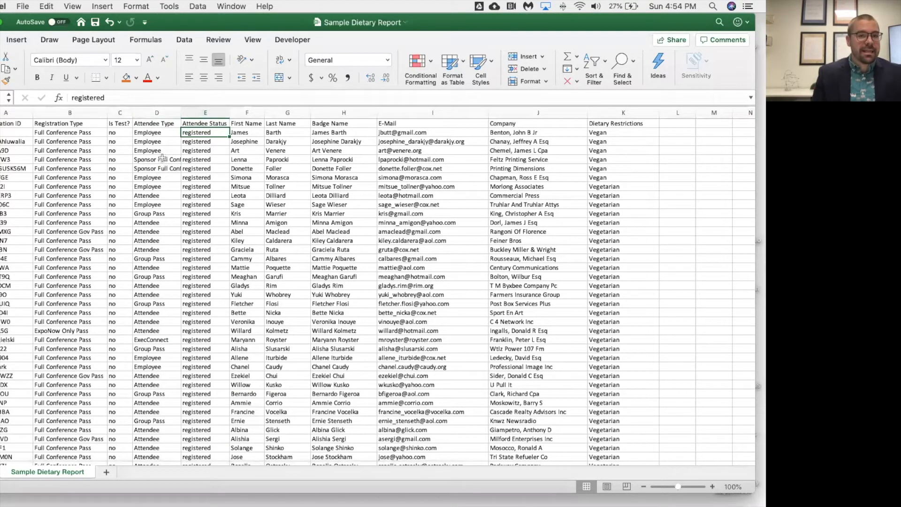
click(157, 112)
click(277, 60)
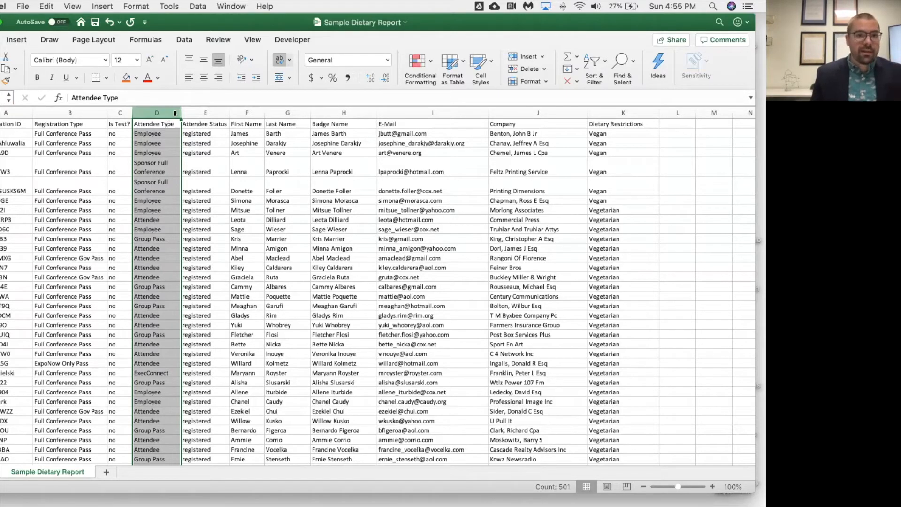
click(282, 61)
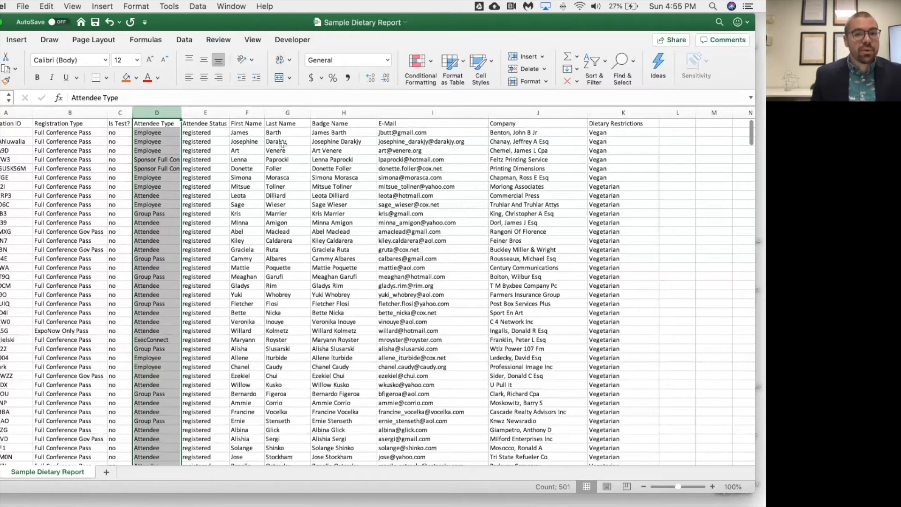
click(313, 170)
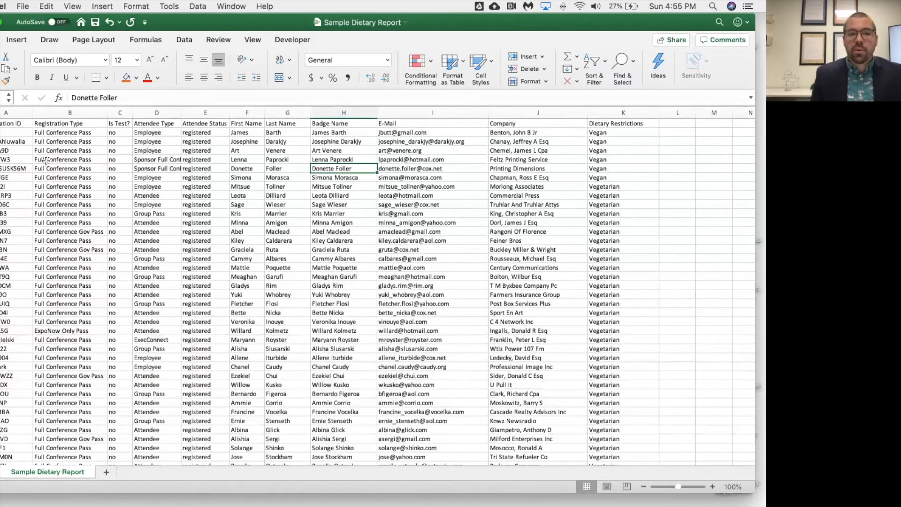
Insert an empty row 1 above the headers and select it across columns A to K
click(0, 124)
right_click(0, 124)
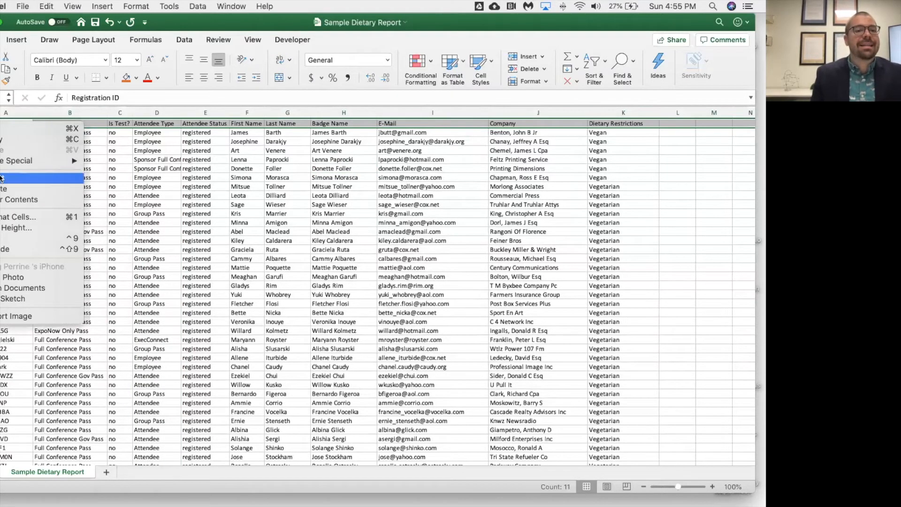
click(2, 179)
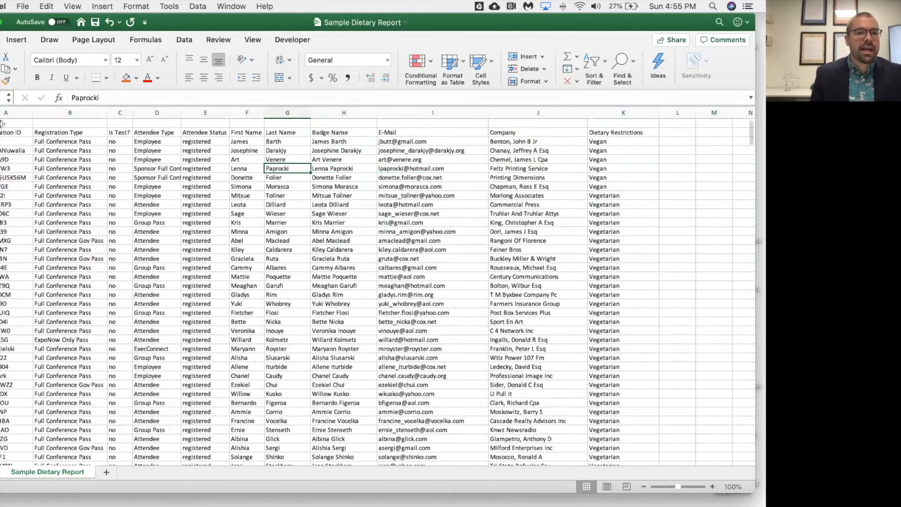
drag(9, 124, 625, 123)
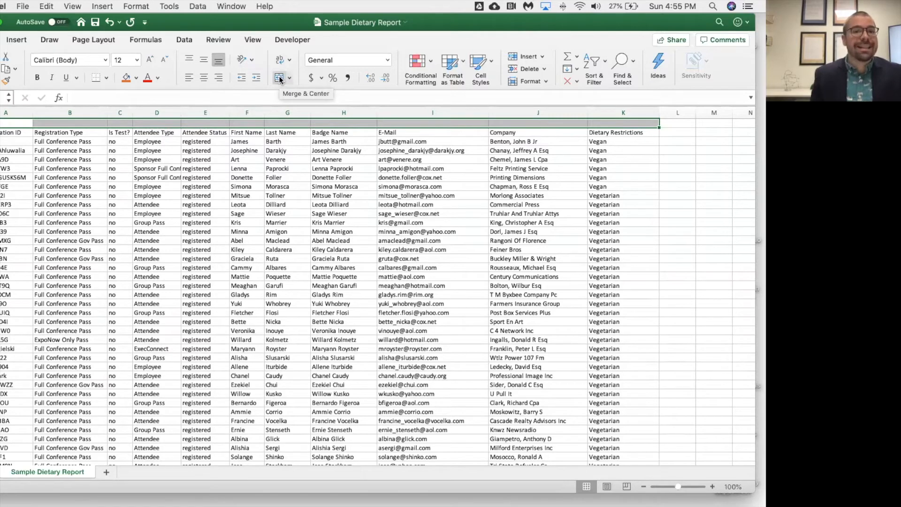
Merge and center A1:K1 and enter the title 'Registration Workbook' in it
click(280, 78)
double_click(289, 123)
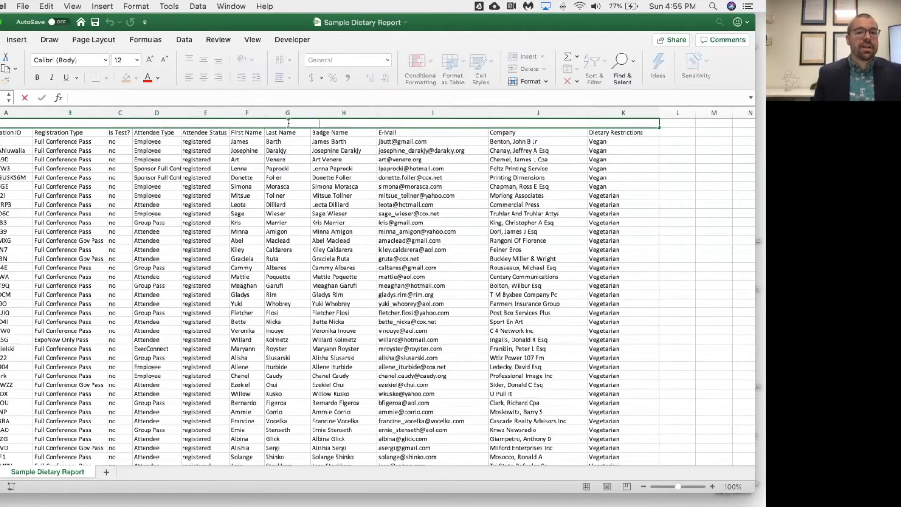
text(FCXB8Z)
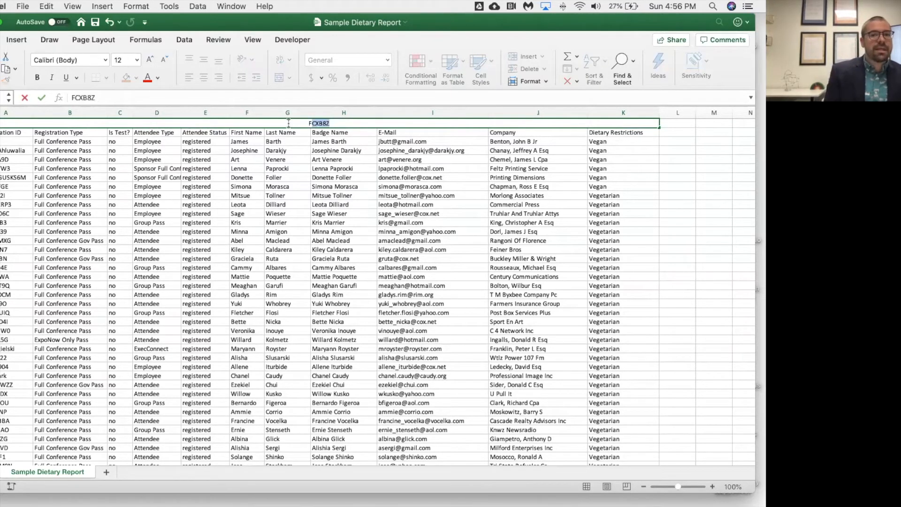
key(BackSpace)
key(BackSpace)
text(Registration Workbook)
click(287, 168)
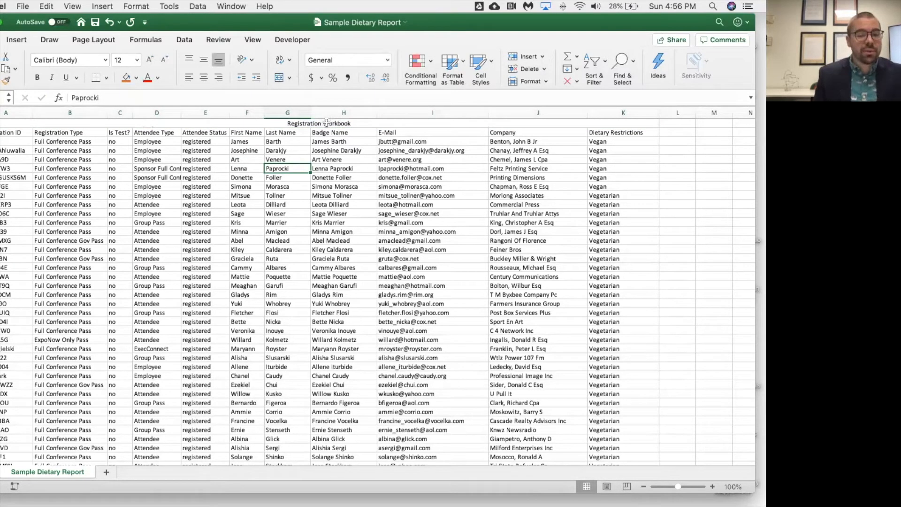
click(315, 123)
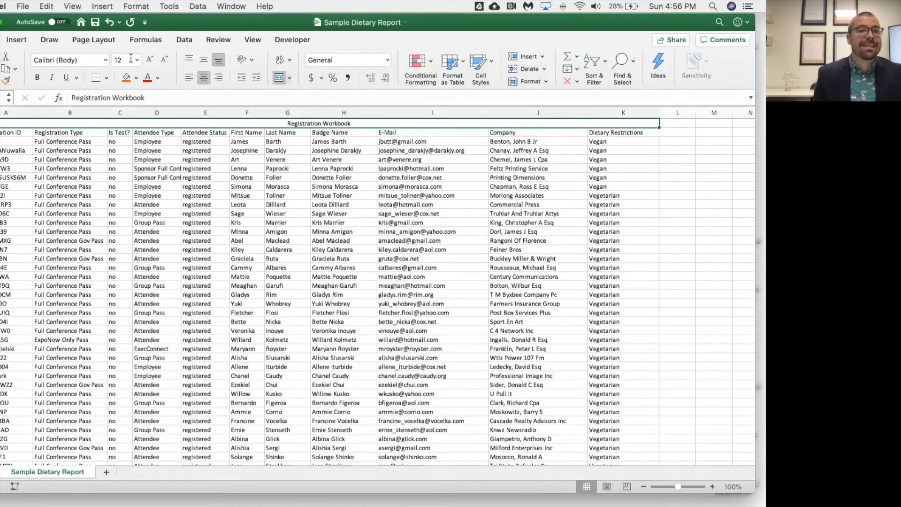
Increase the Registration Workbook title font size to 18 point
click(149, 60)
click(148, 60)
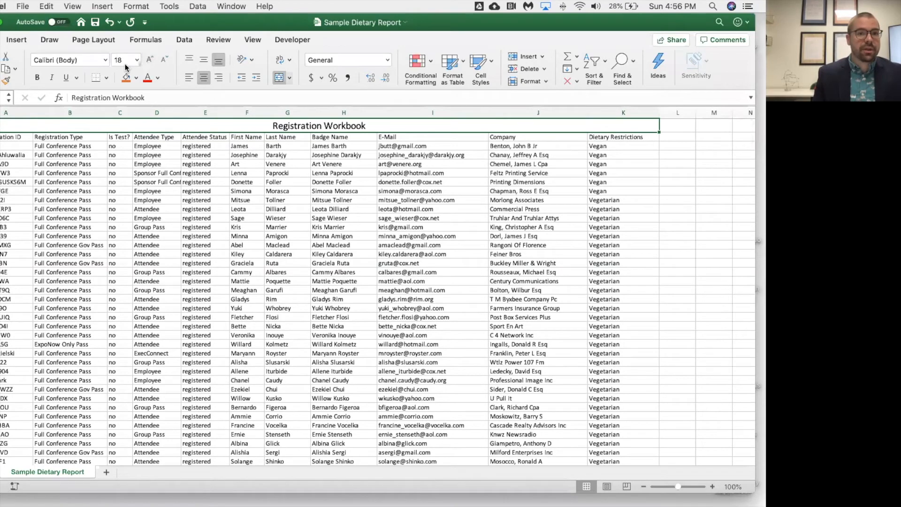
click(105, 60)
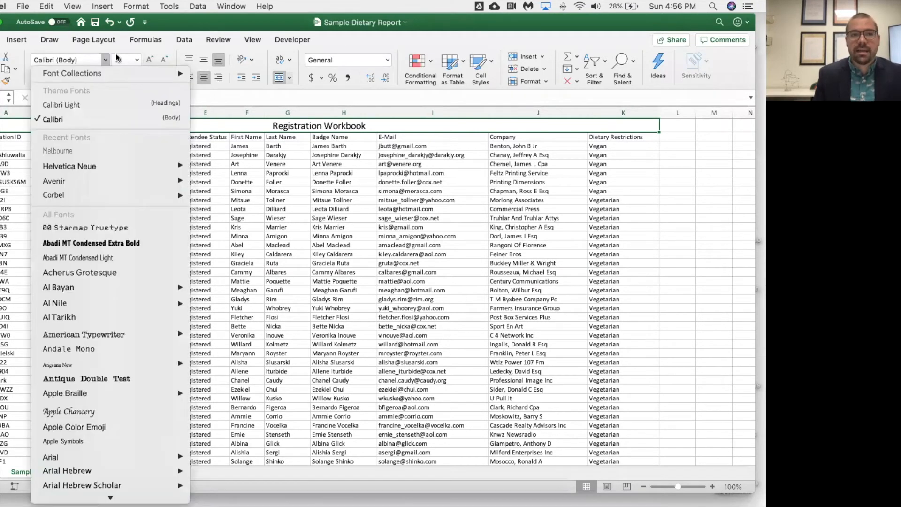
click(124, 50)
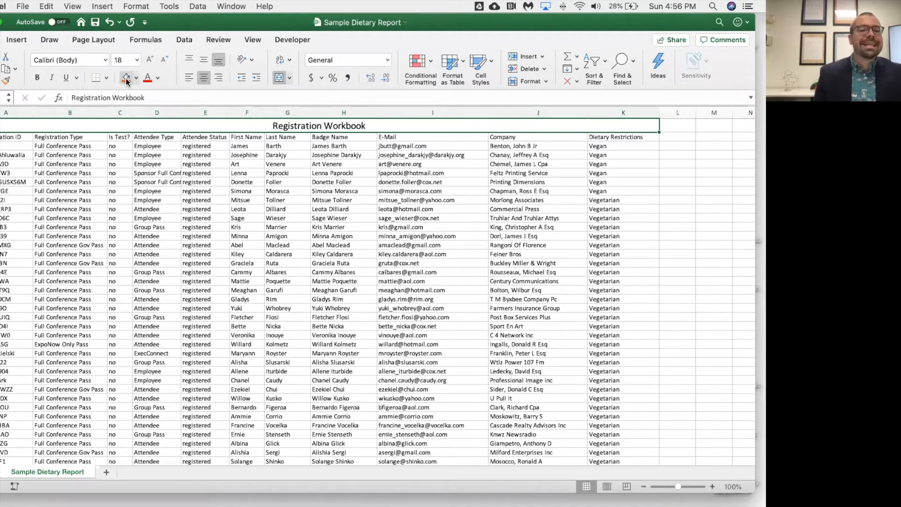
Give the title a black fill with white font color
click(136, 78)
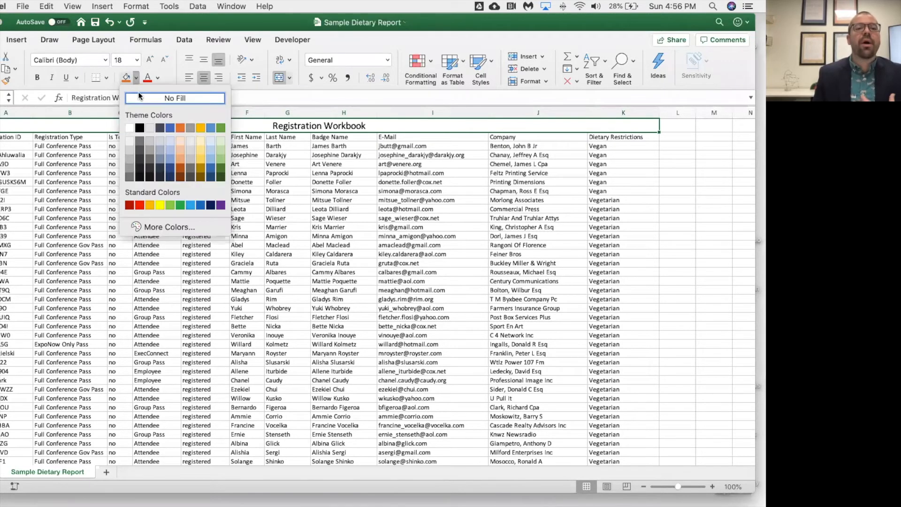
click(139, 129)
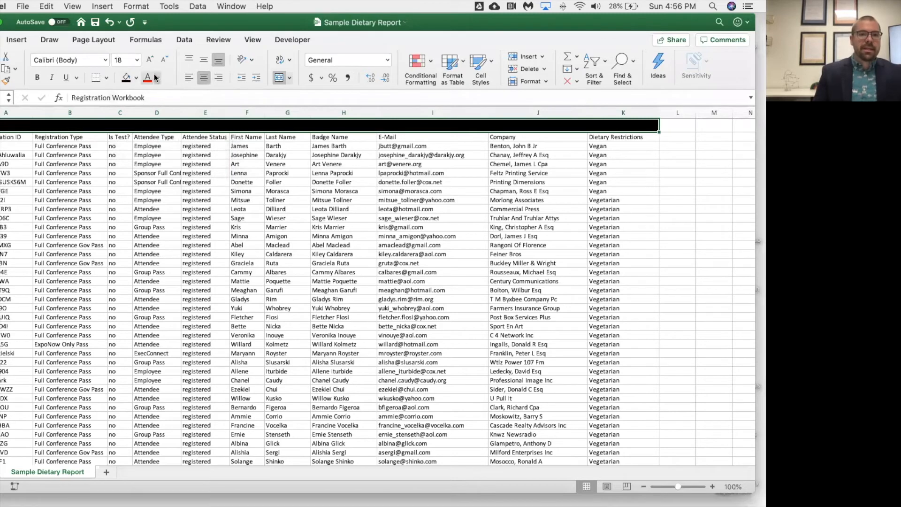
click(156, 78)
click(151, 129)
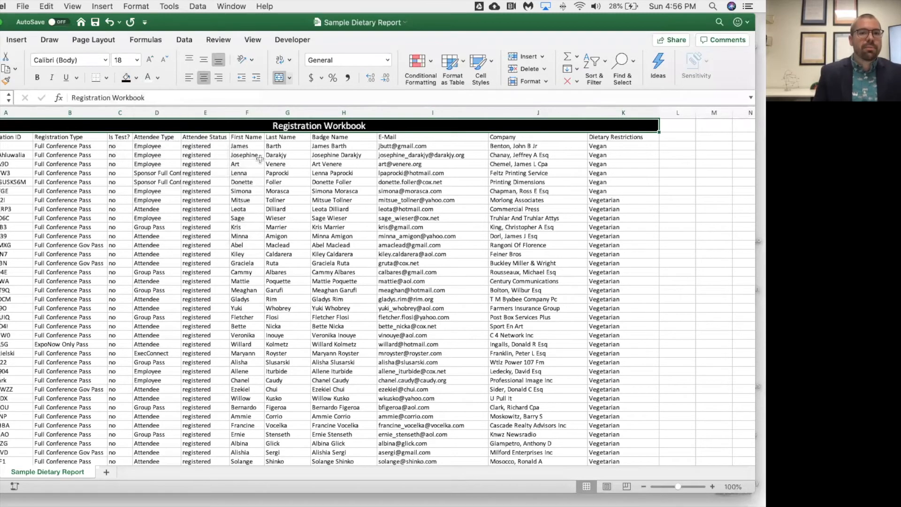
click(248, 161)
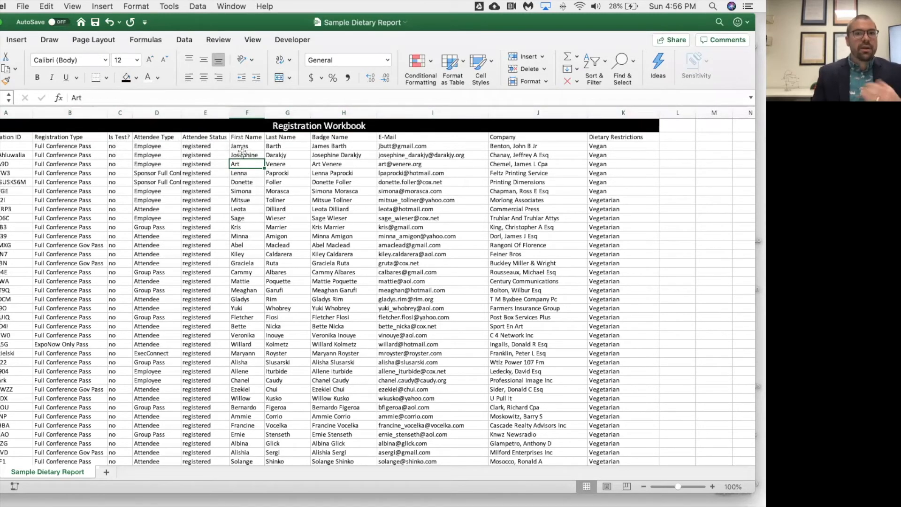